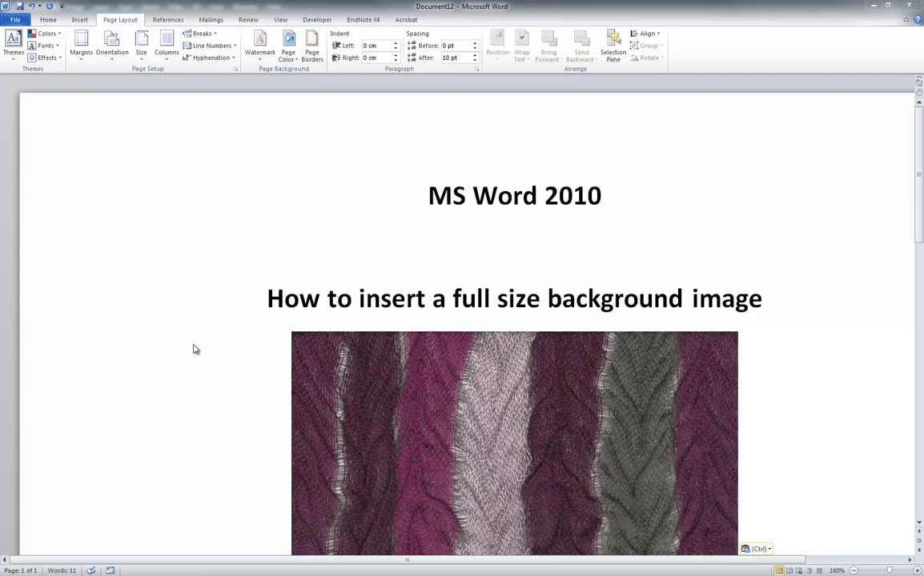
Step: Check the A3 entry among the document's available paper sizes
scroll(527, 264, "down", 3)
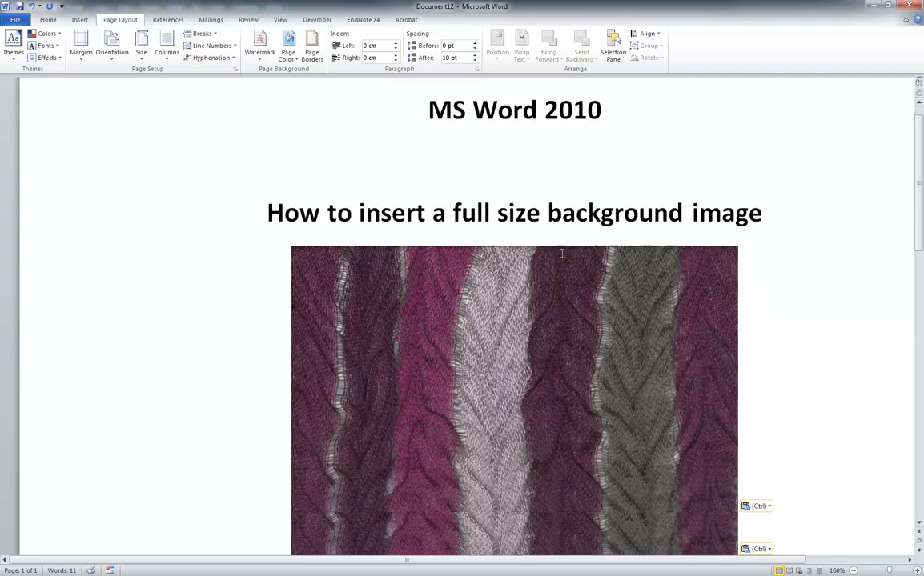
left_click(519, 276)
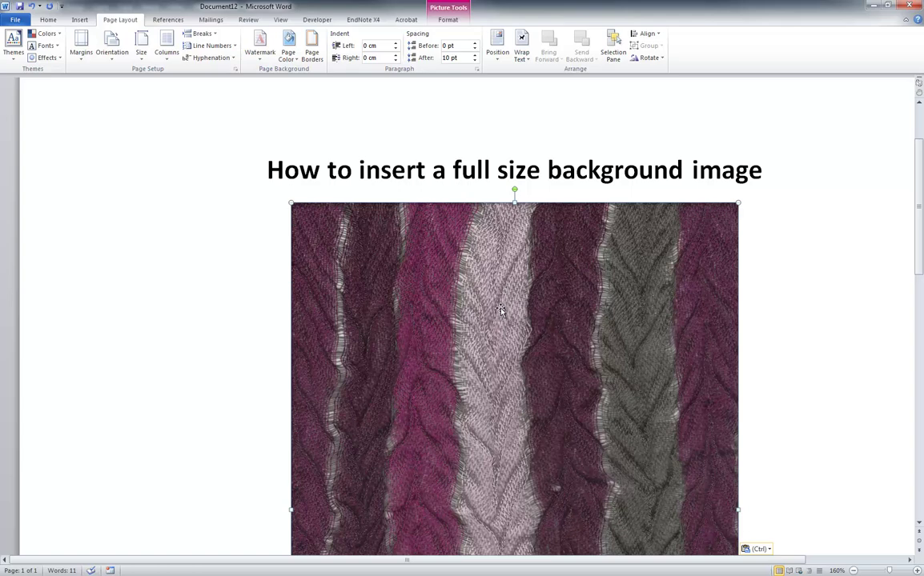
scroll(500, 311, "up", 3)
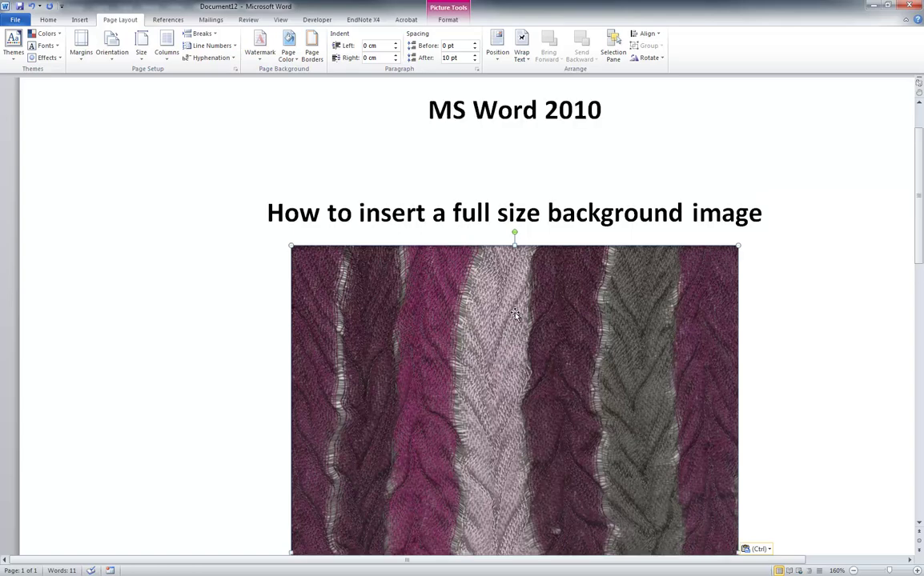
left_click(516, 254)
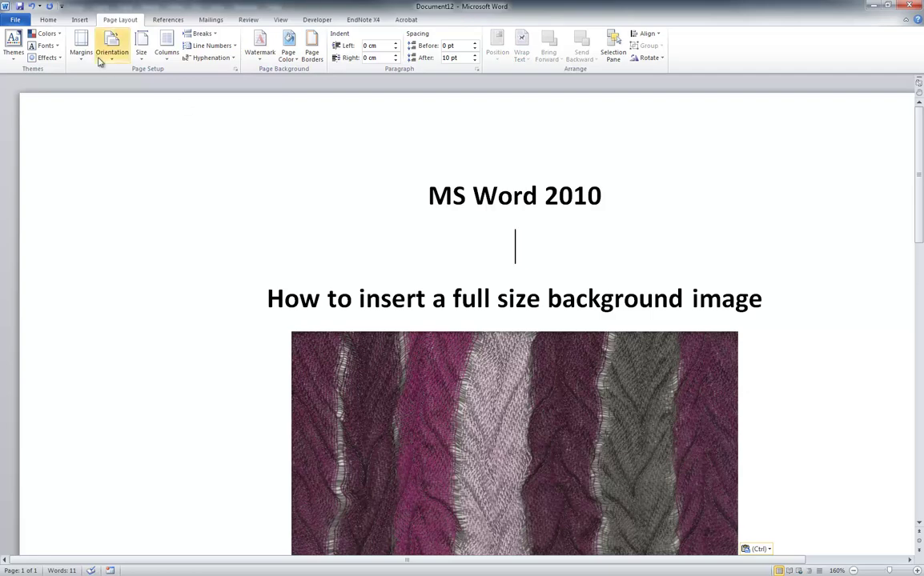
left_click(140, 48)
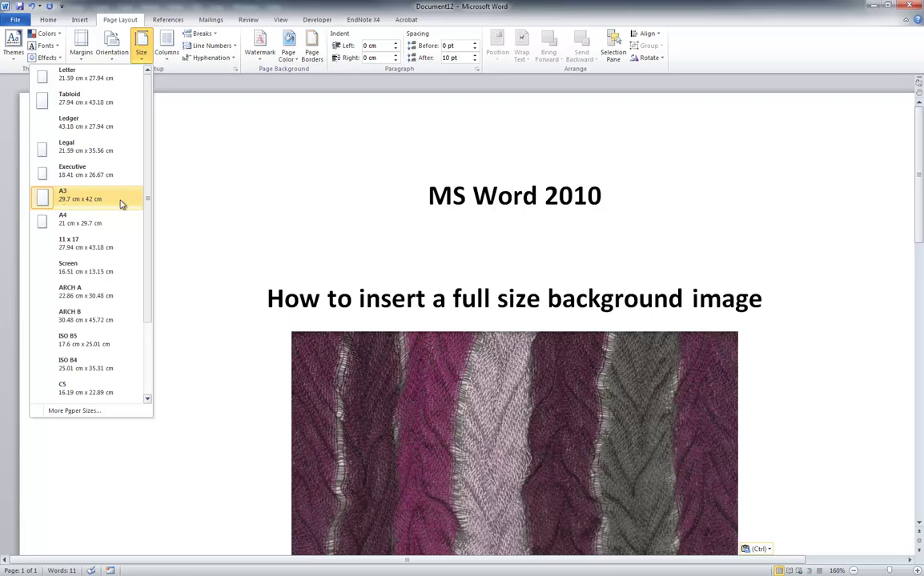
left_click(531, 256)
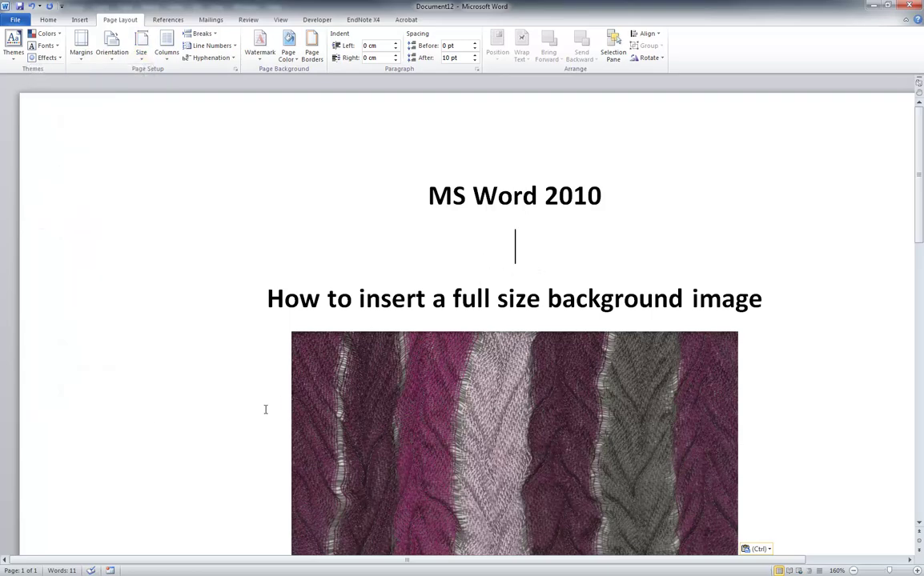
Step: Switch to Chrome and look up the width and height of A3 paper in pixels at 72 PPI
mouse_move(216, 574)
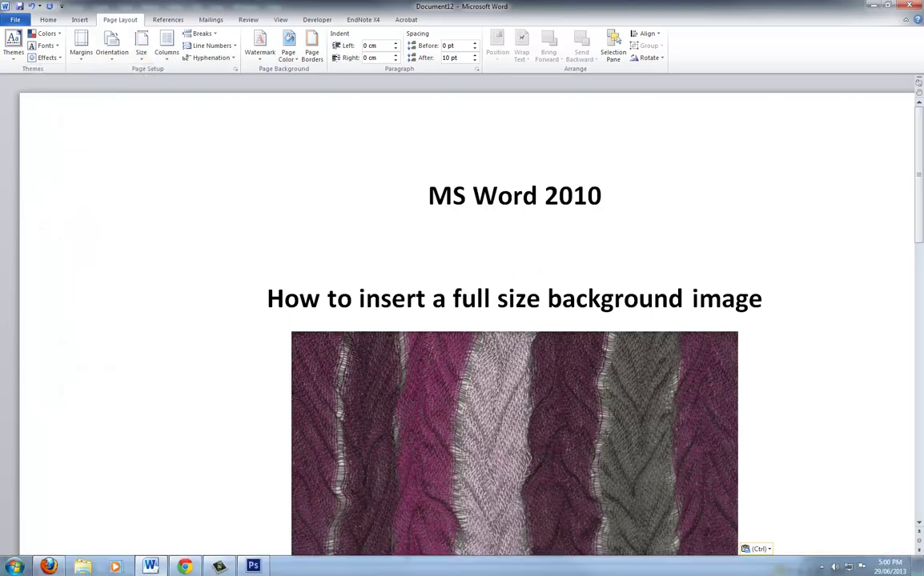
left_click(156, 568)
left_click(185, 567)
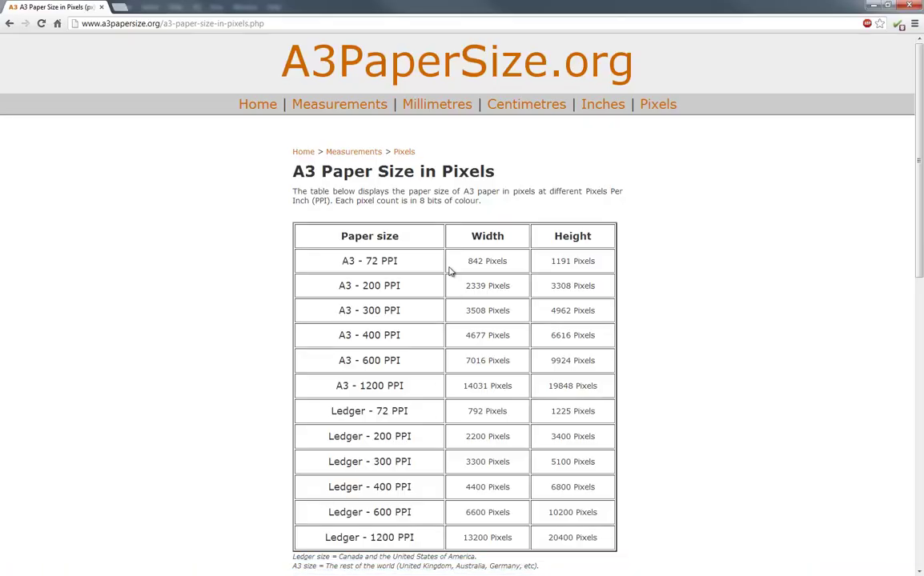
left_click_drag(366, 261, 398, 262)
left_click(378, 275)
left_click_drag(307, 88, 560, 76)
left_click(520, 186)
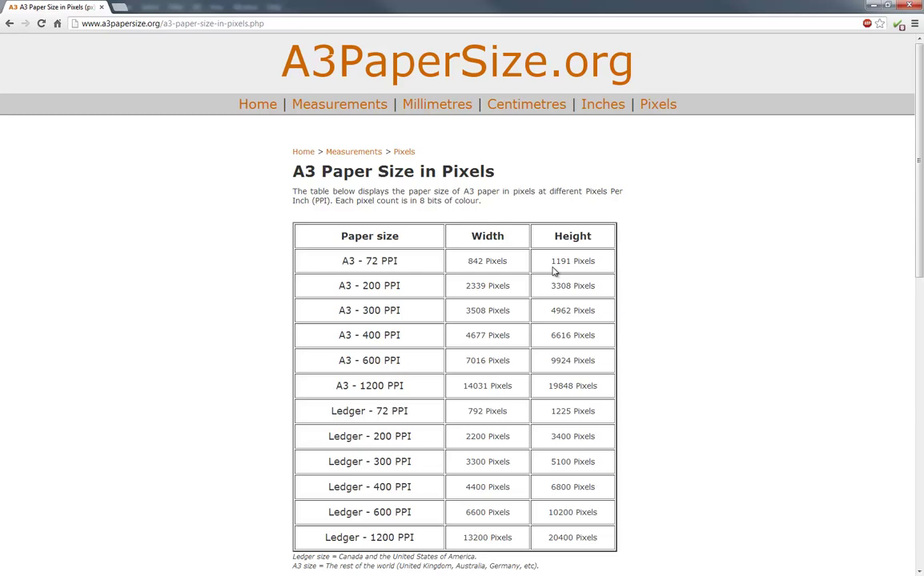
left_click_drag(550, 262, 570, 268)
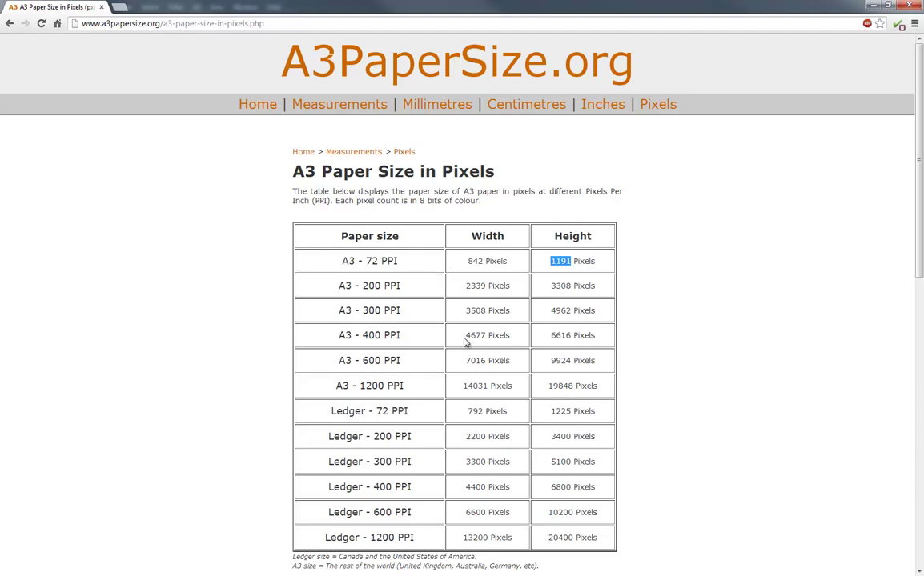
Step: Switch back to Word and copy the striped knit picture below the heading
mouse_move(240, 570)
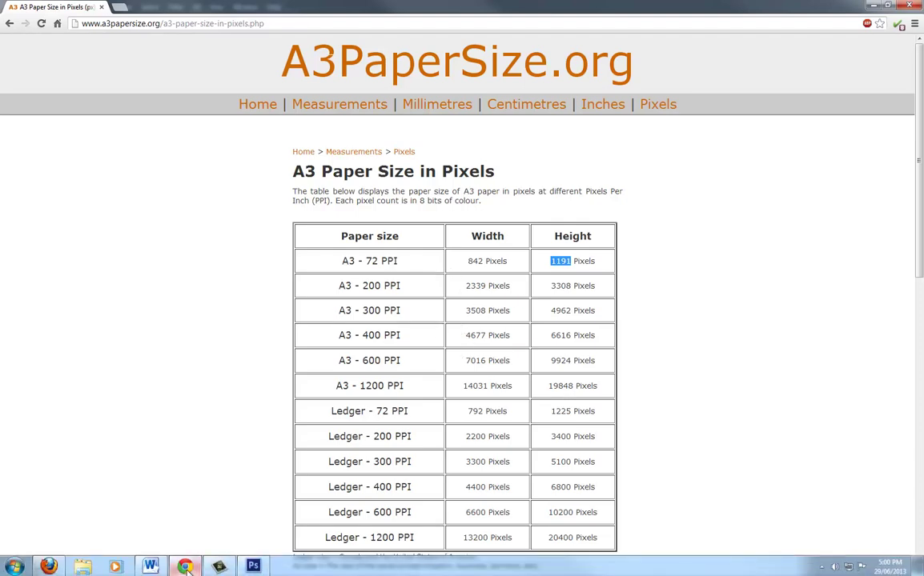
left_click(152, 567)
left_click(398, 376)
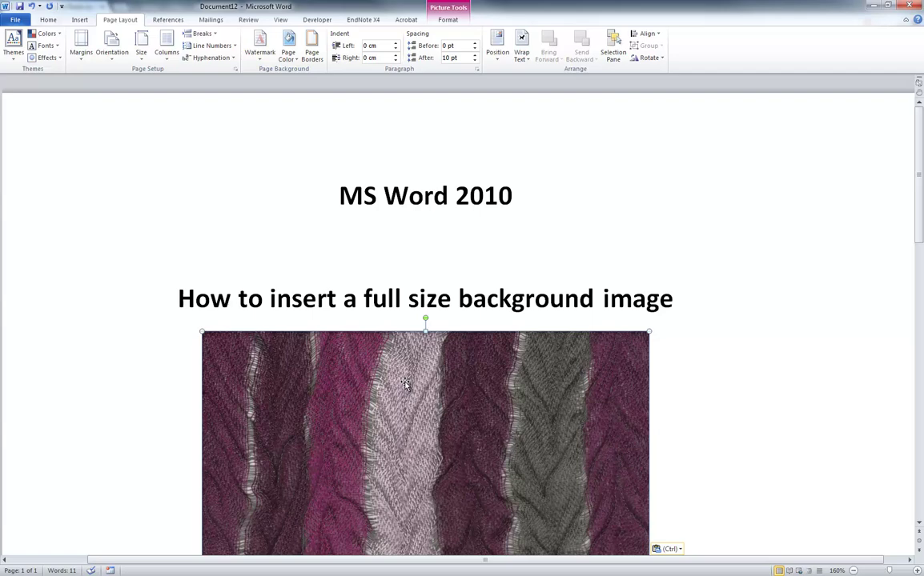
right_click(389, 385)
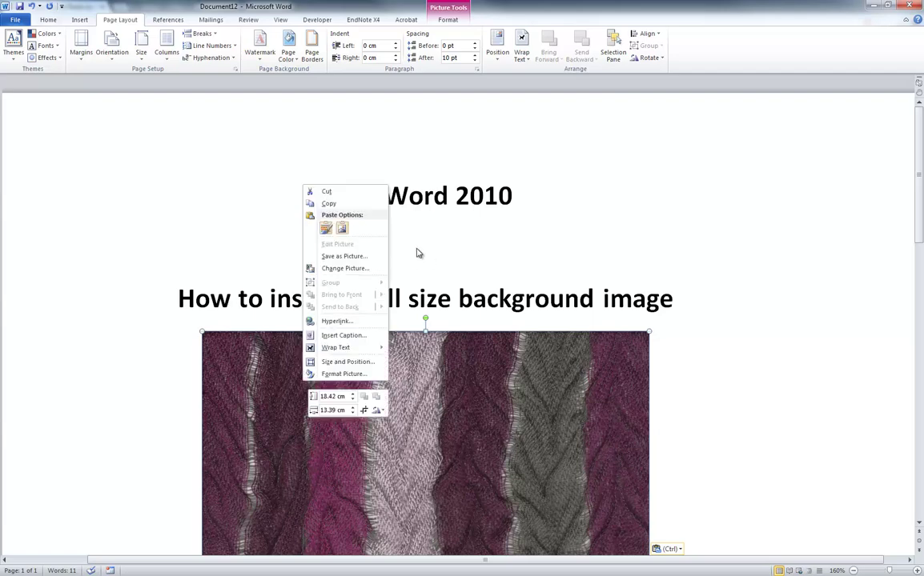
left_click(356, 205)
Step: Switch to Photoshop, create a new document with the Clipboard preset, and paste the copied picture into it
mouse_move(357, 572)
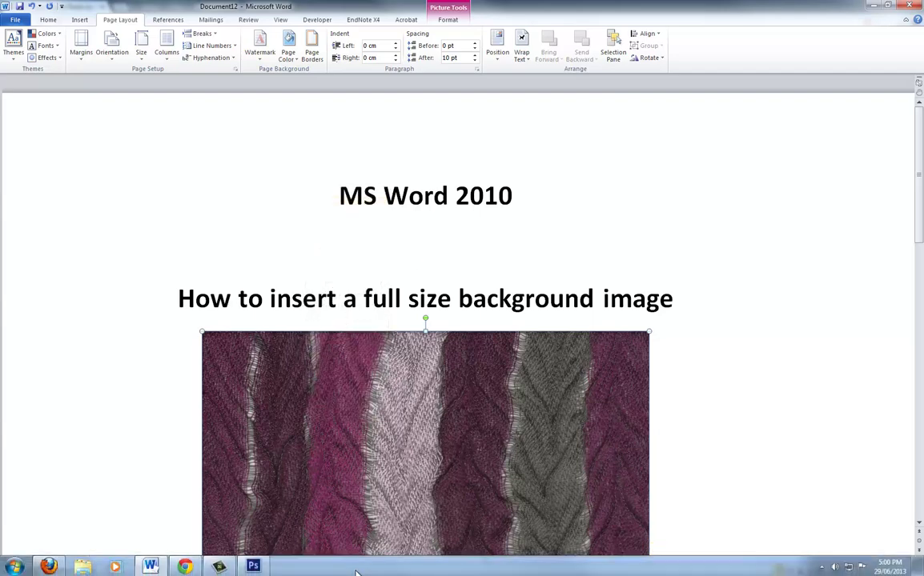
left_click(255, 567)
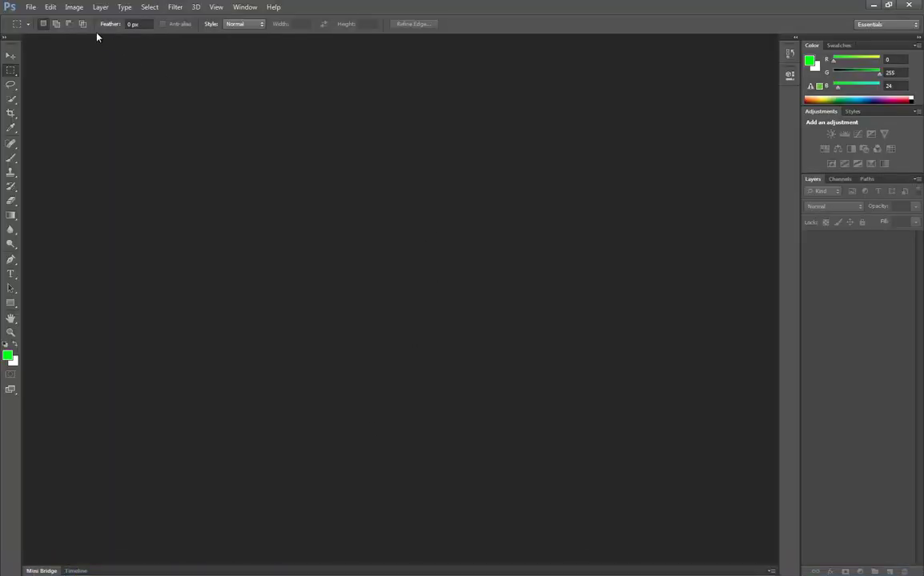
left_click(31, 7)
left_click(36, 19)
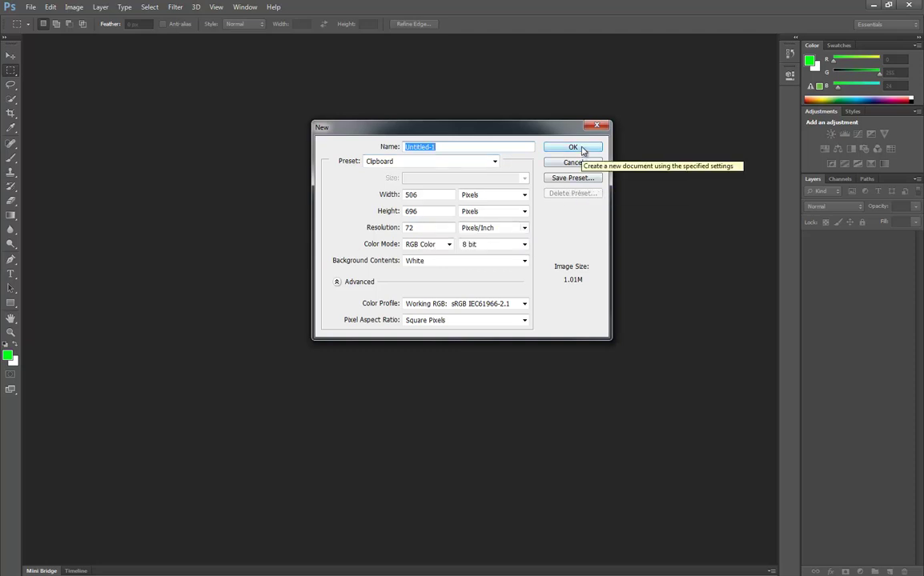
left_click(582, 149)
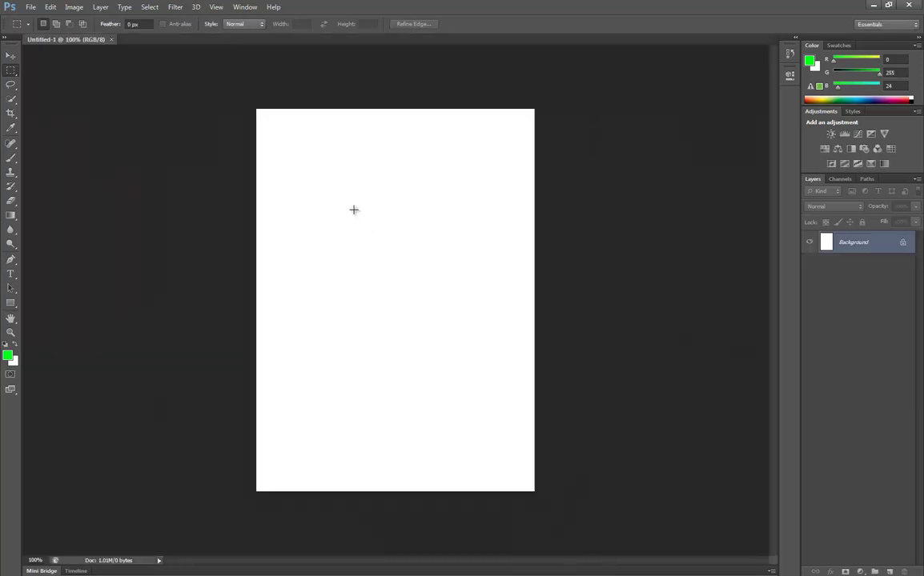
key("ctrl+v")
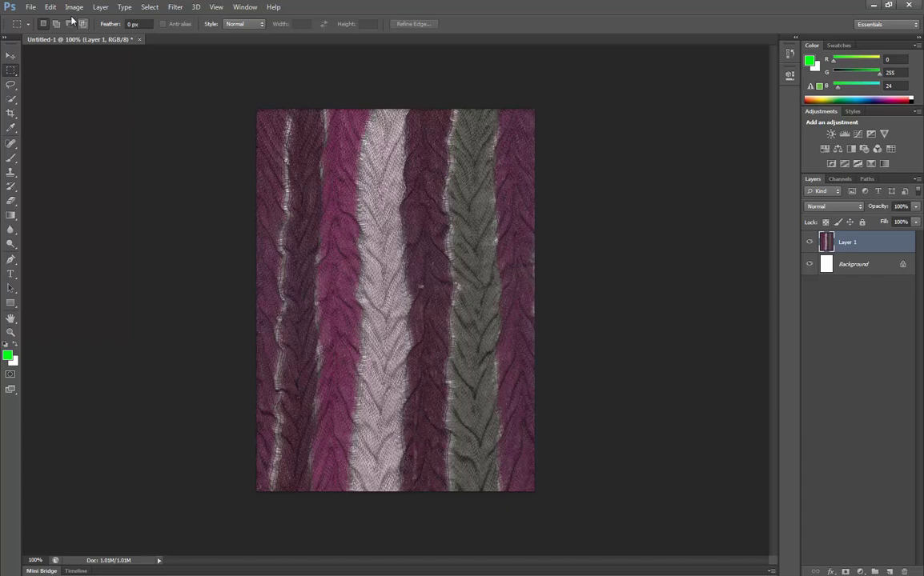
Step: Rotate the whole image 90° clockwise
left_click(74, 6)
mouse_move(176, 112)
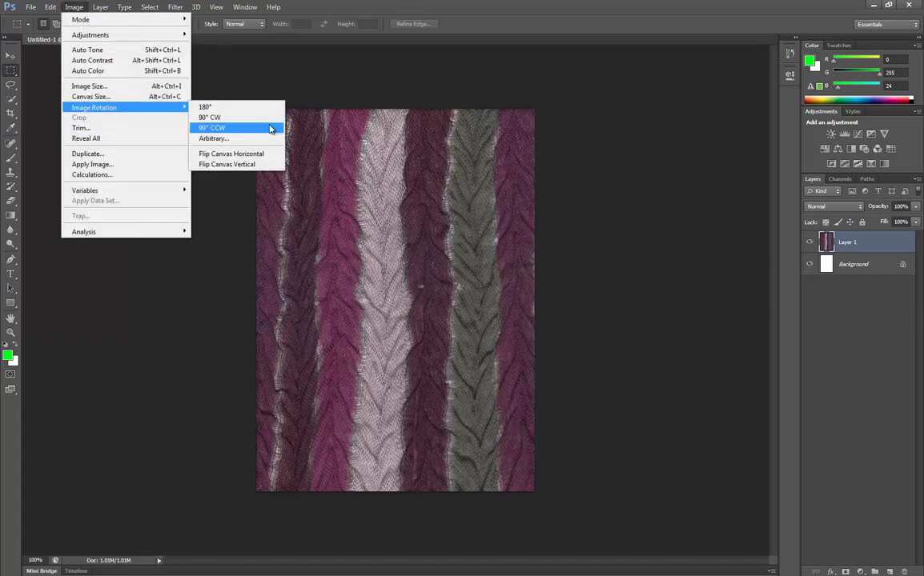
left_click(210, 117)
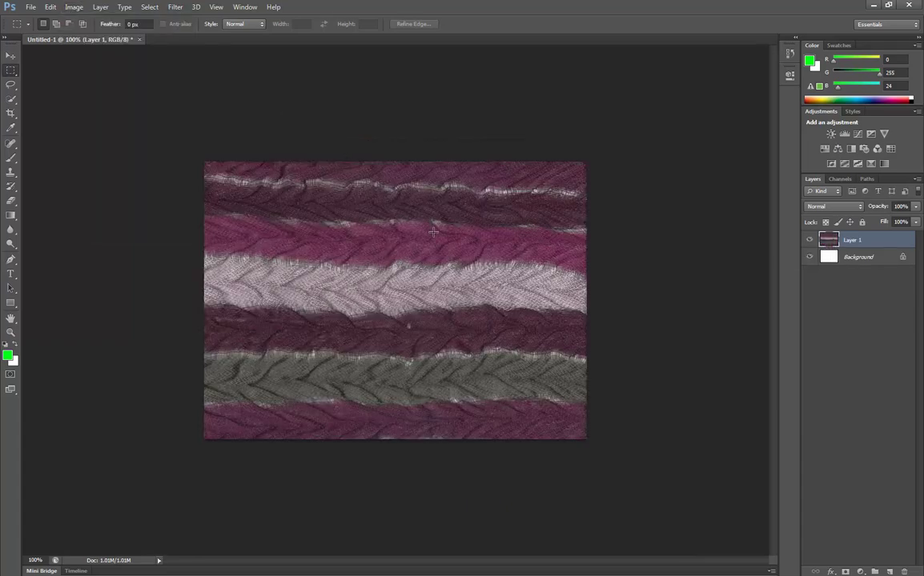
Step: Crop the image to 1191 px wide by 842 px high with the Crop tool
left_click(12, 113)
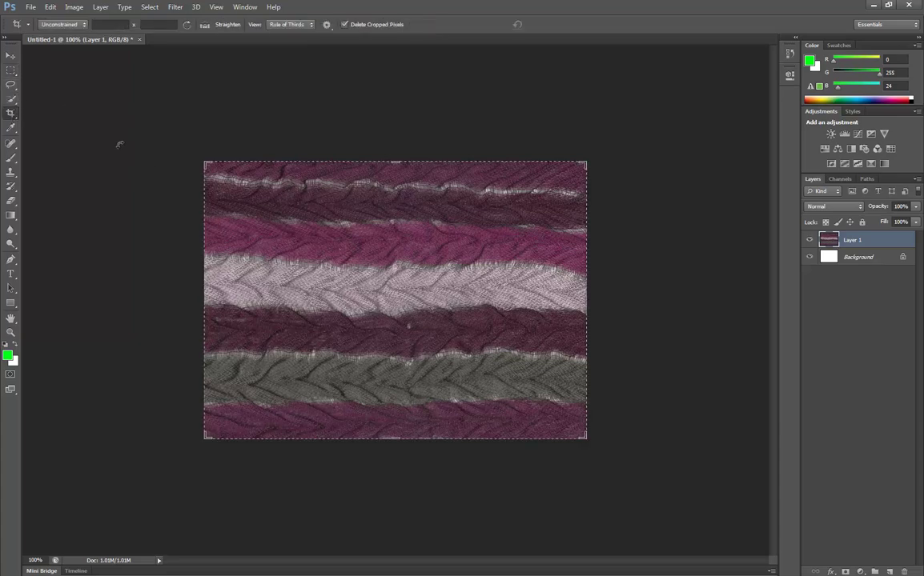
left_click(118, 25)
type("1191")
key("Tab")
type("842")
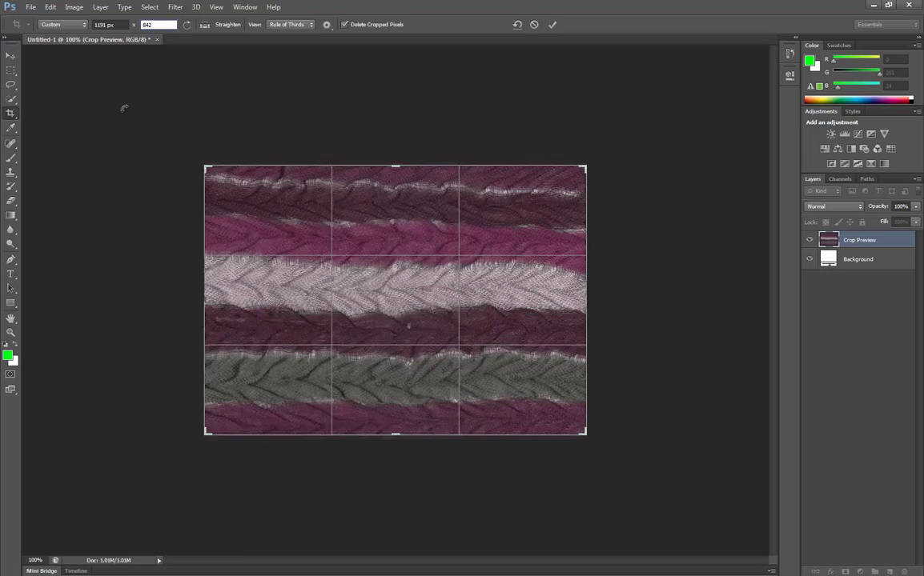
key("Return")
left_click(555, 26)
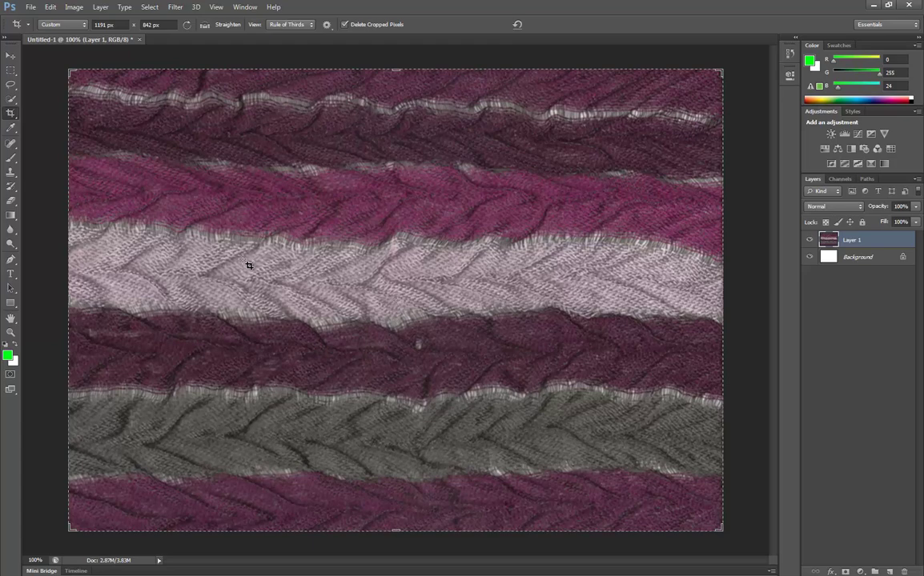
Step: Save the image to the Desktop as a JPEG named a3background
left_click(30, 7)
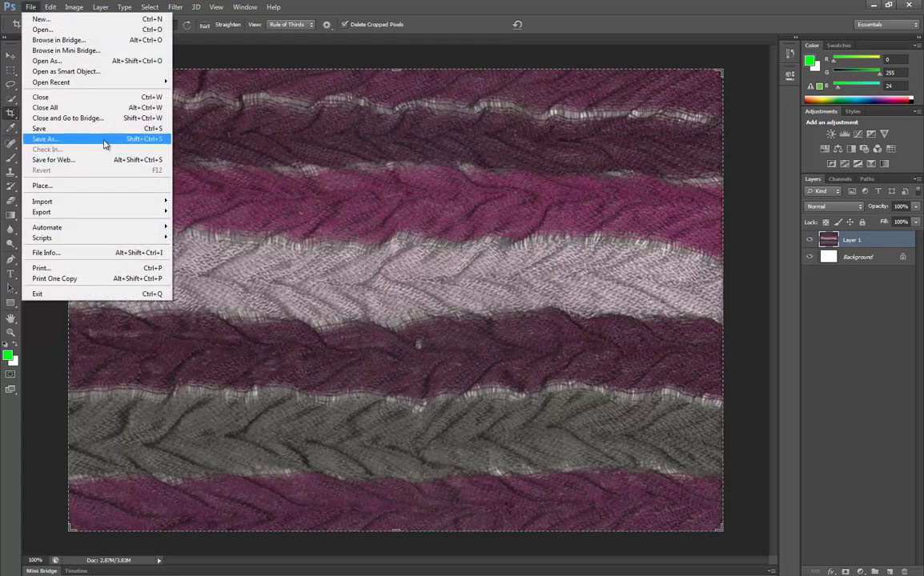
left_click(46, 139)
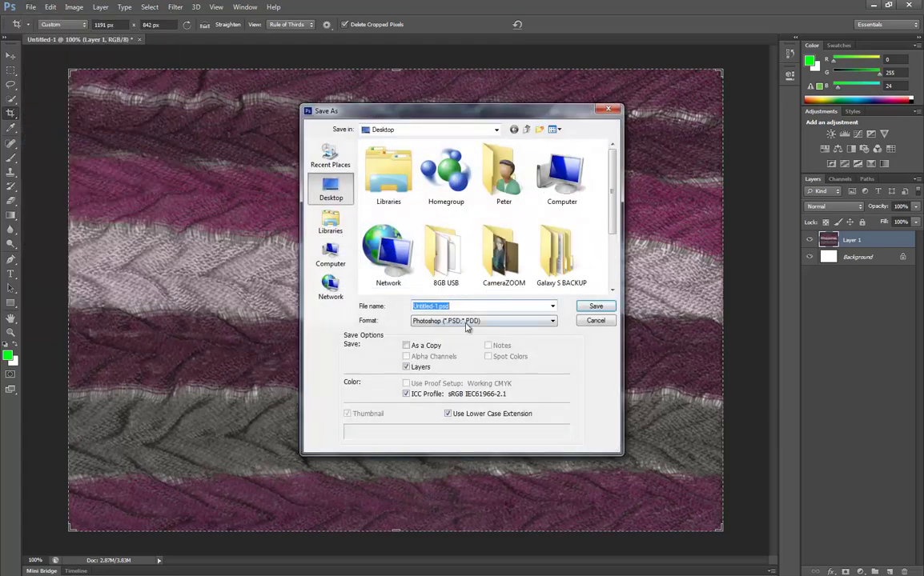
left_click(478, 321)
left_click(462, 395)
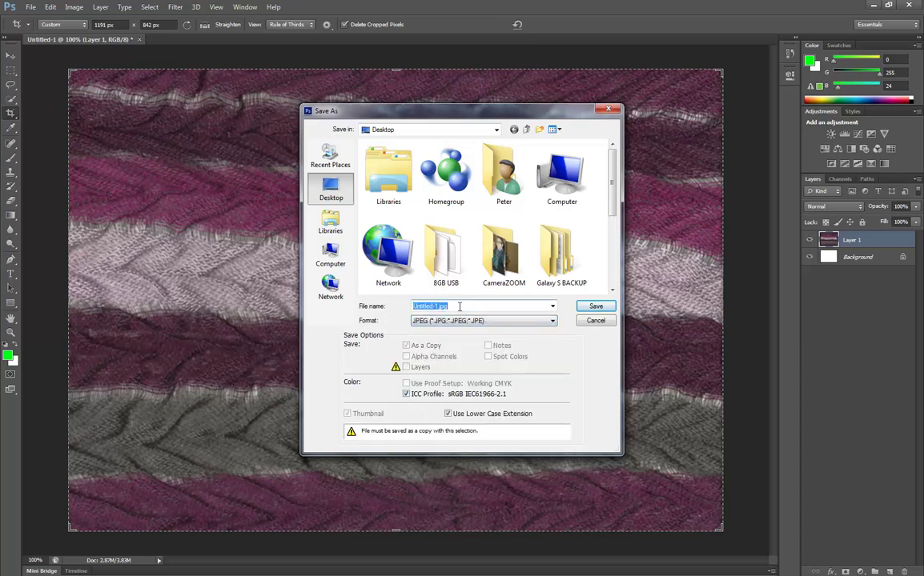
type("a3background")
key("Return")
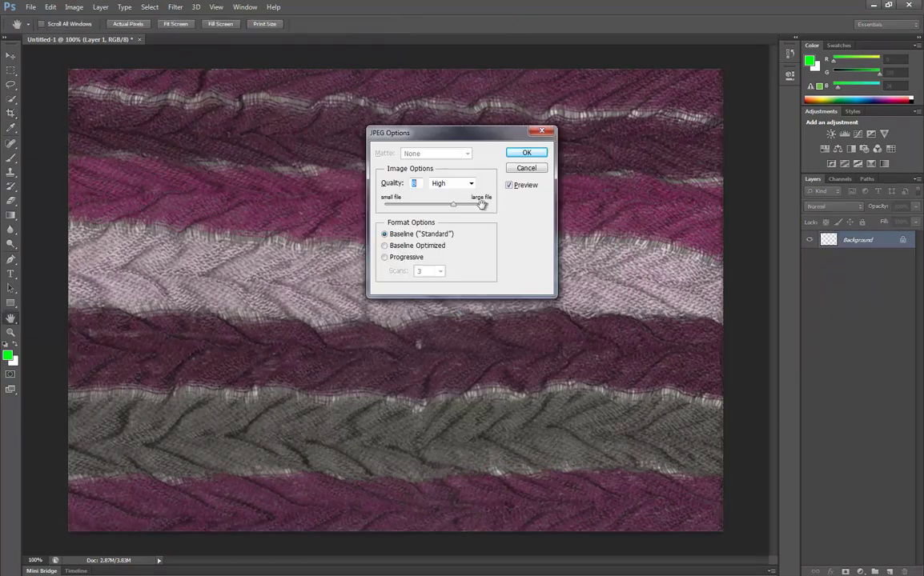
left_click(526, 153)
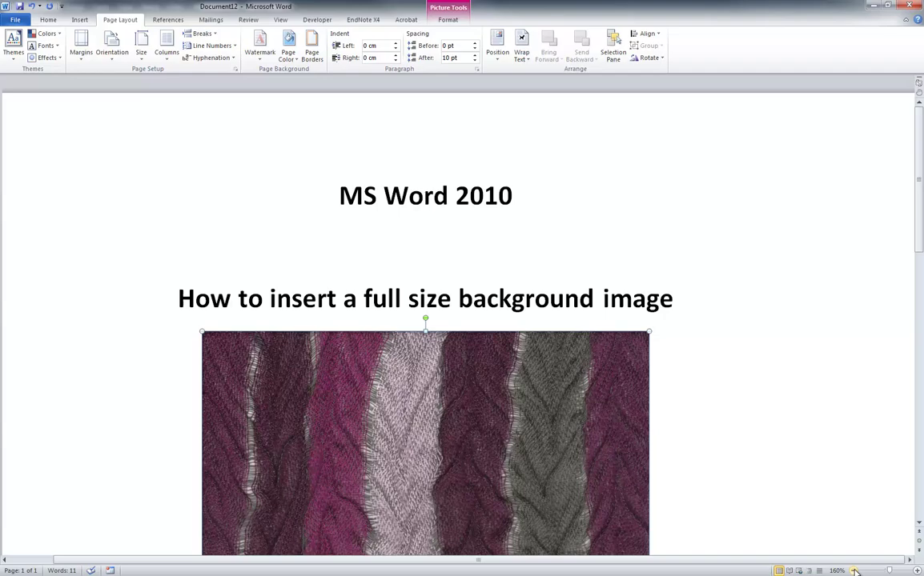
Step: Change the Word document's page orientation to Landscape
left_click(854, 571)
left_click(855, 571)
left_click(855, 570)
left_click(855, 570)
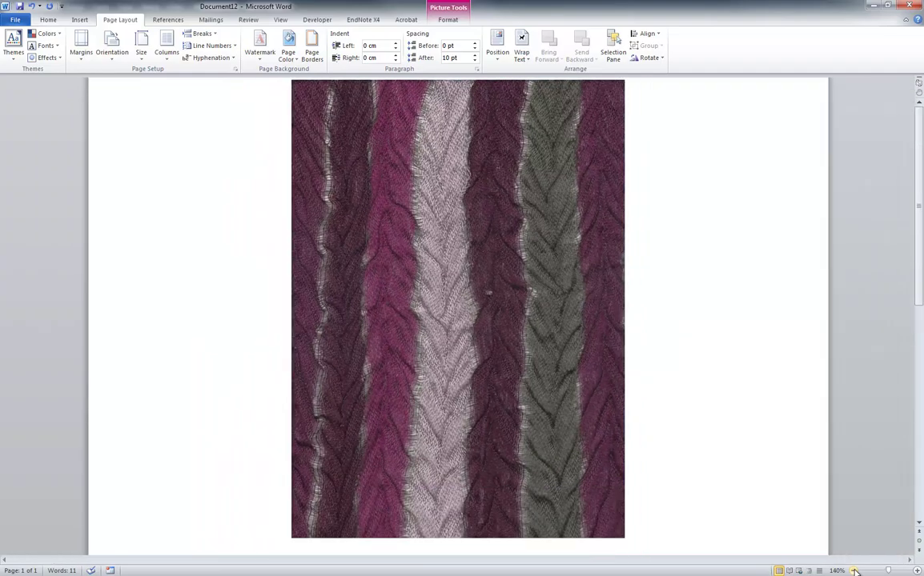
left_click(855, 571)
left_click(855, 571)
left_click(854, 571)
left_click(855, 571)
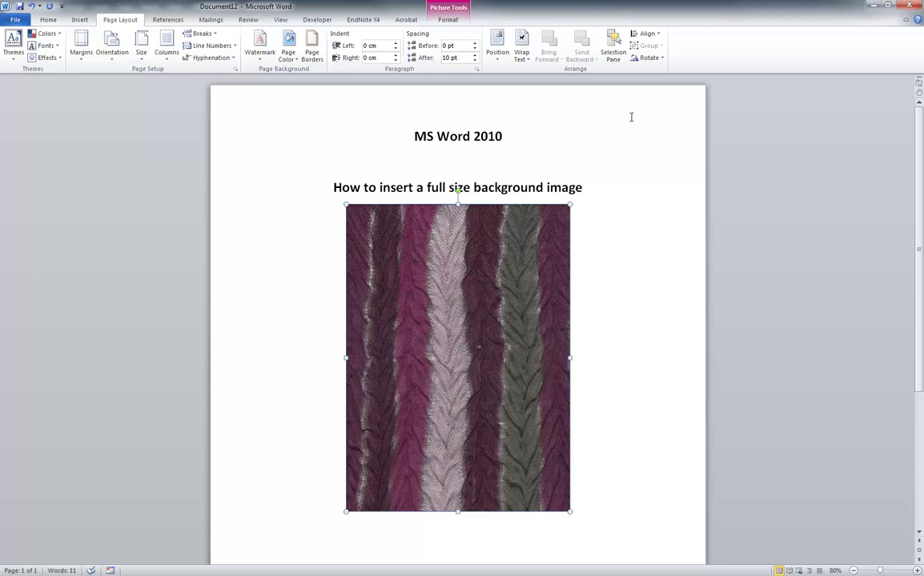
left_click(111, 41)
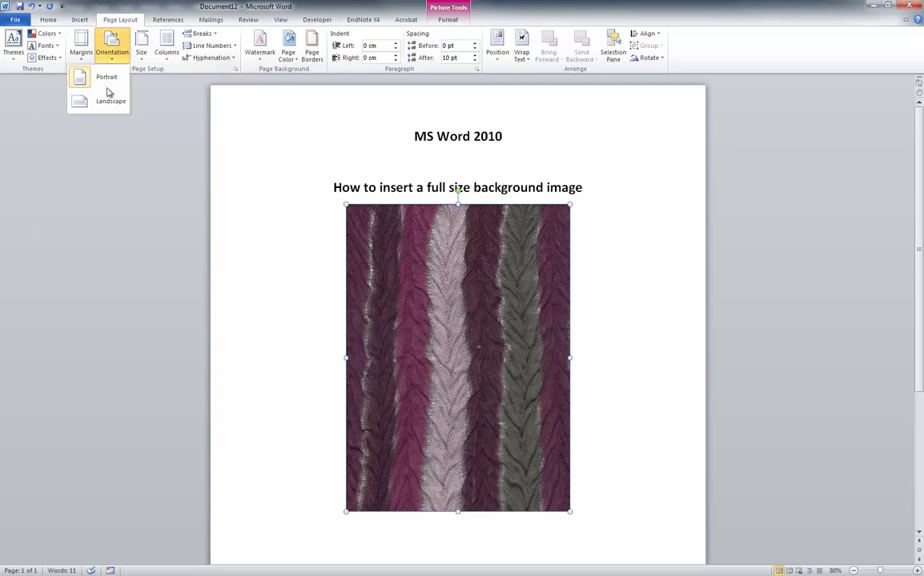
left_click(110, 101)
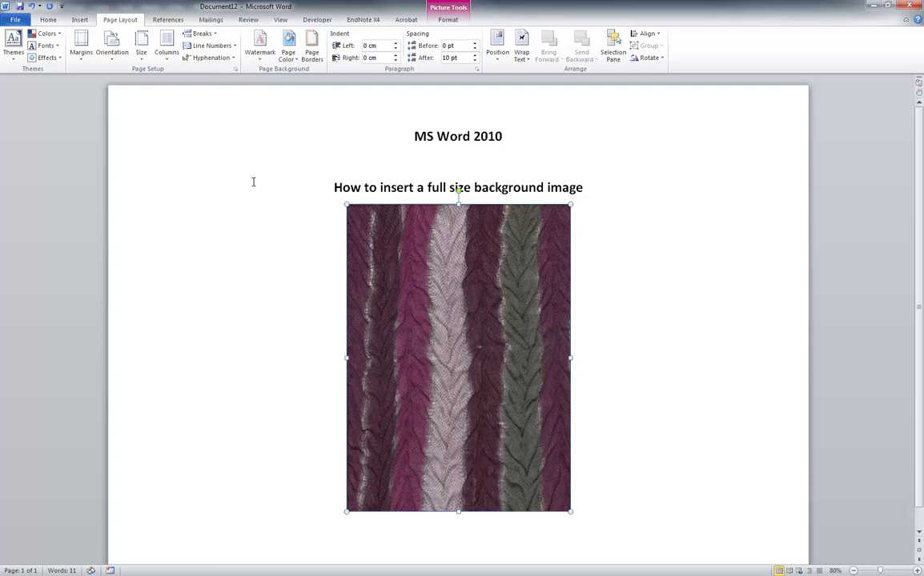
Step: Create a custom picture watermark using a3background.jpg from the Desktop
left_click(260, 48)
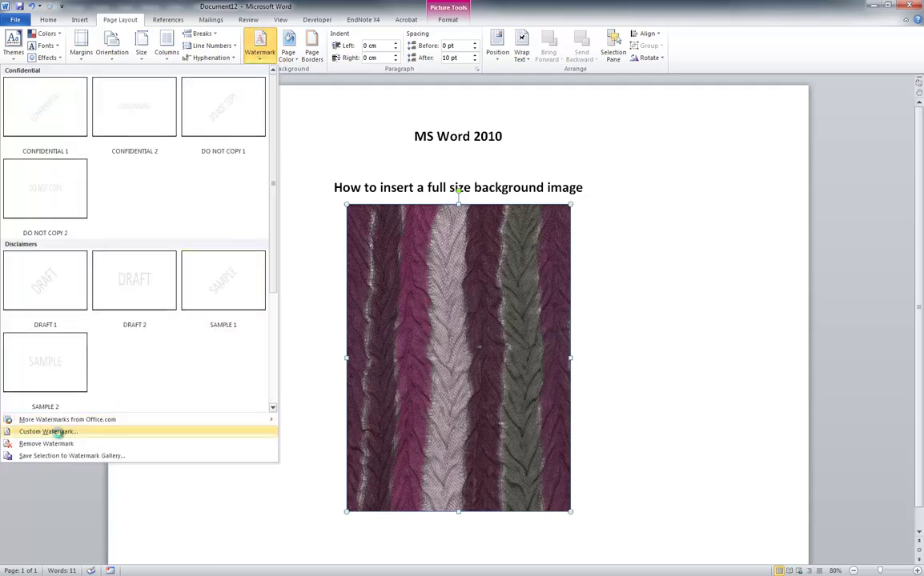
left_click(56, 433)
left_click(363, 229)
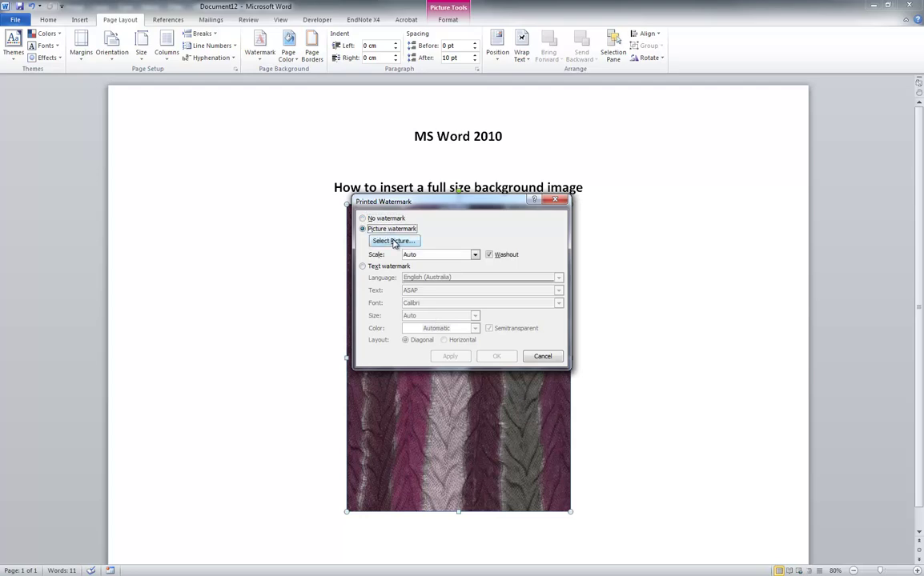
left_click(393, 241)
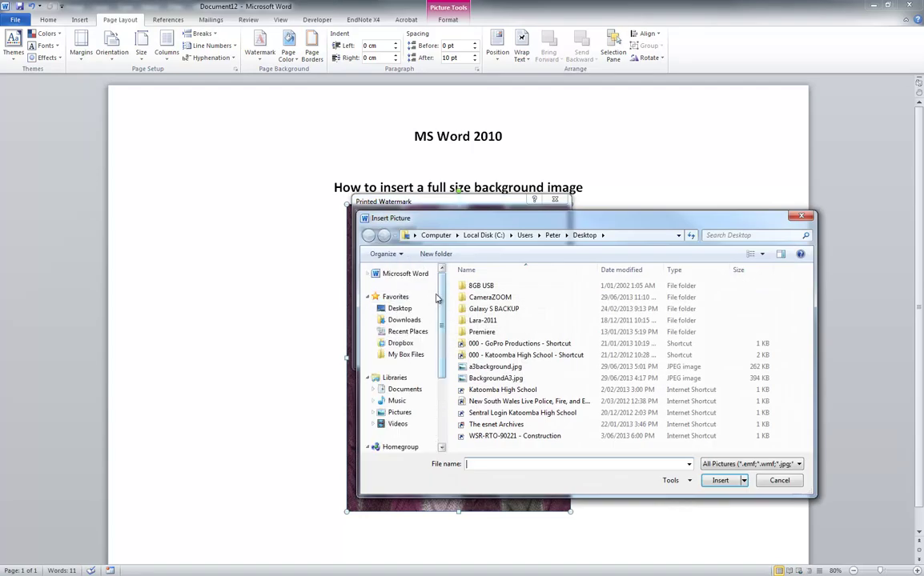
left_click(399, 308)
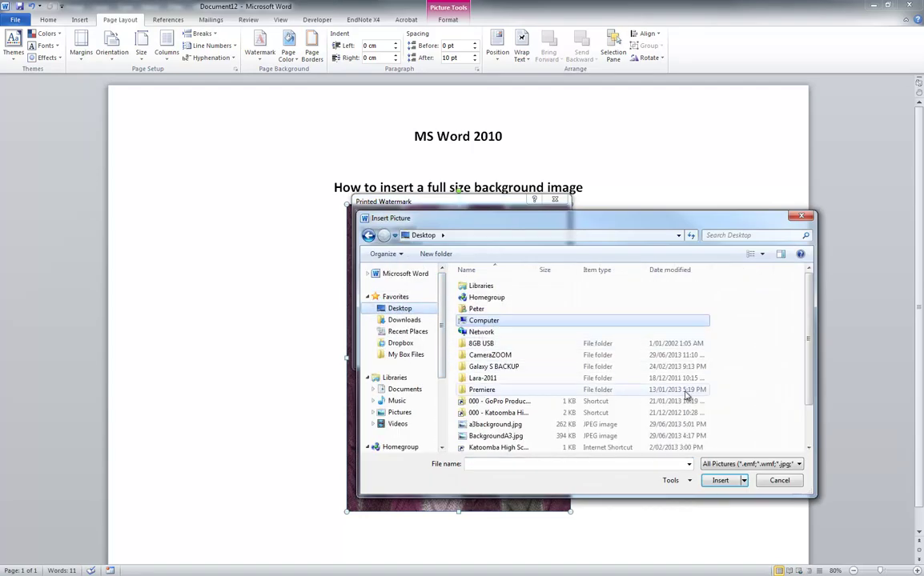
left_click(491, 428)
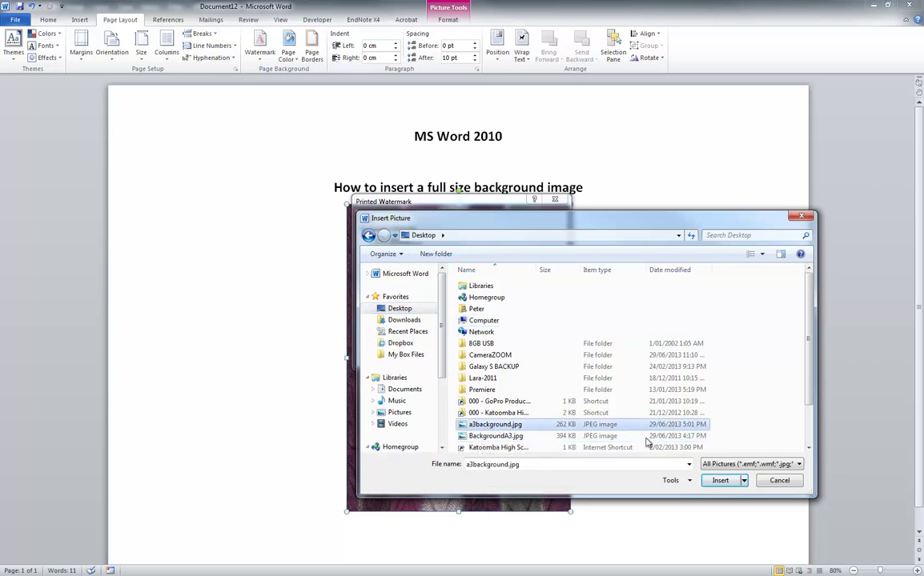
left_click(719, 481)
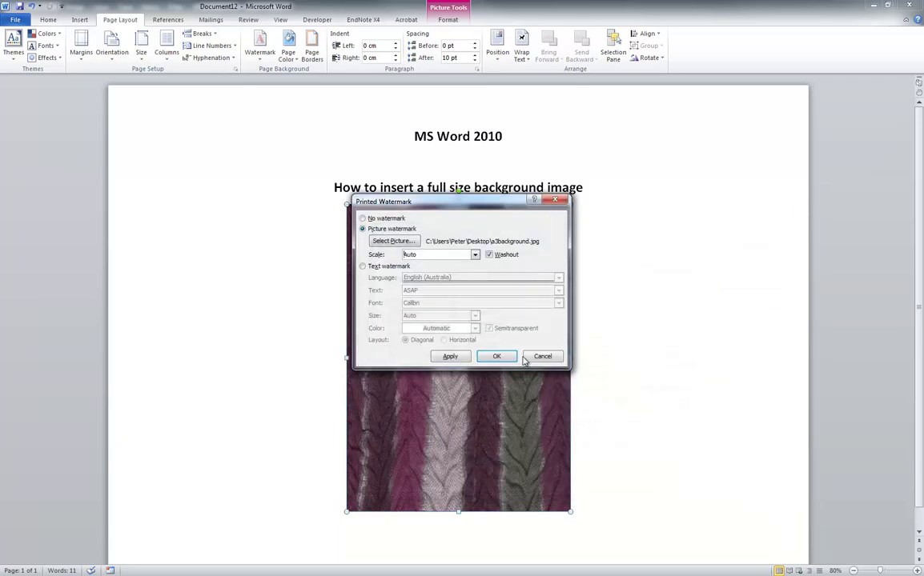
Step: Set the picture watermark's scale to 100% and apply it to the page
left_click(473, 255)
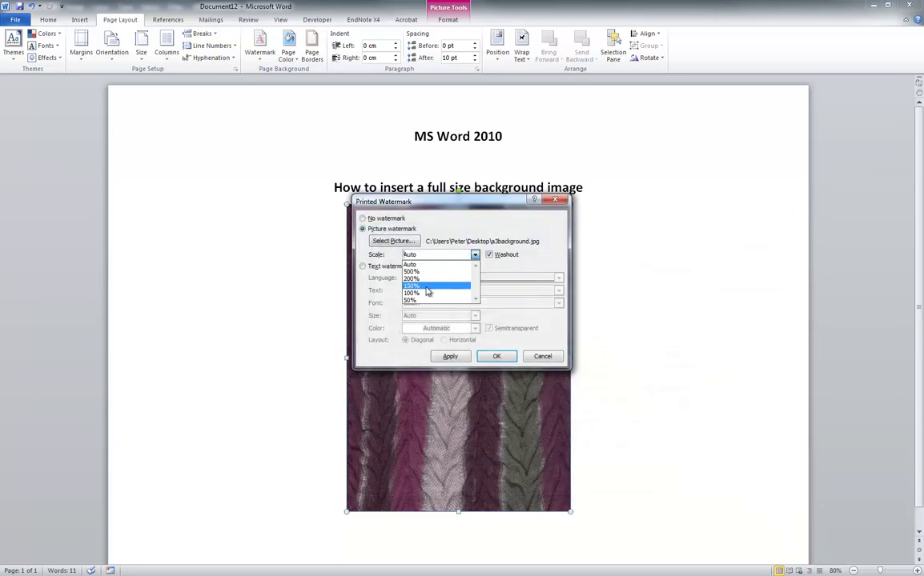
left_click(417, 294)
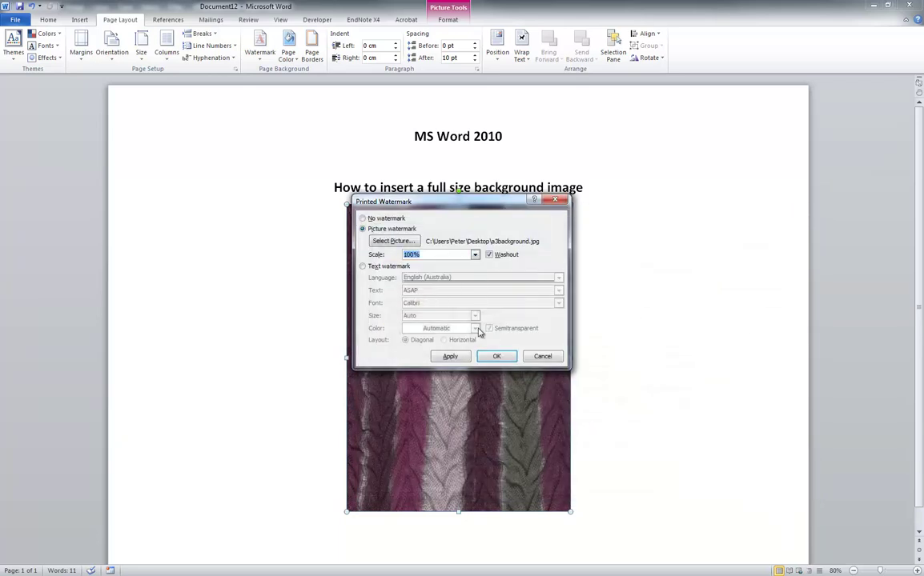
left_click(450, 357)
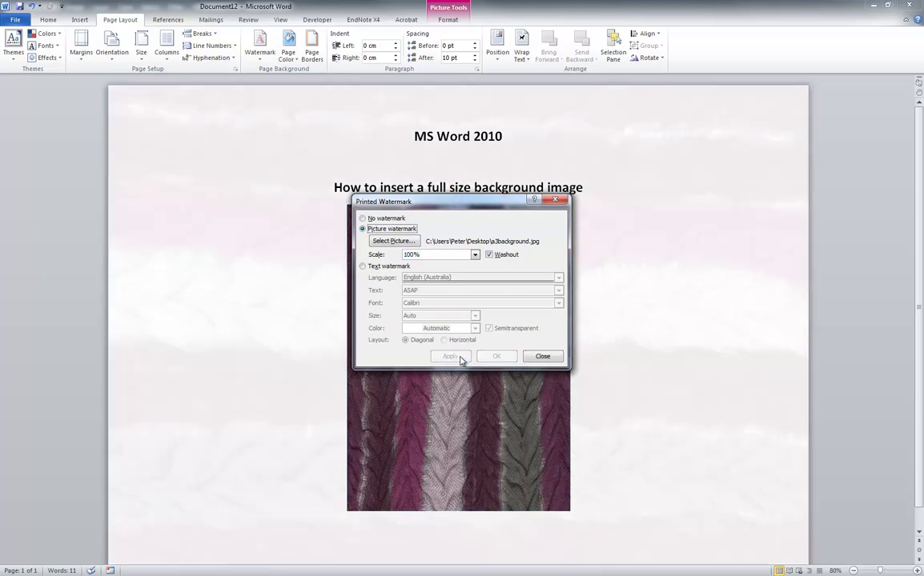
Step: Turn off the watermark's Washout effect, apply the change, and return to the document text with the picture deselected
left_click(489, 254)
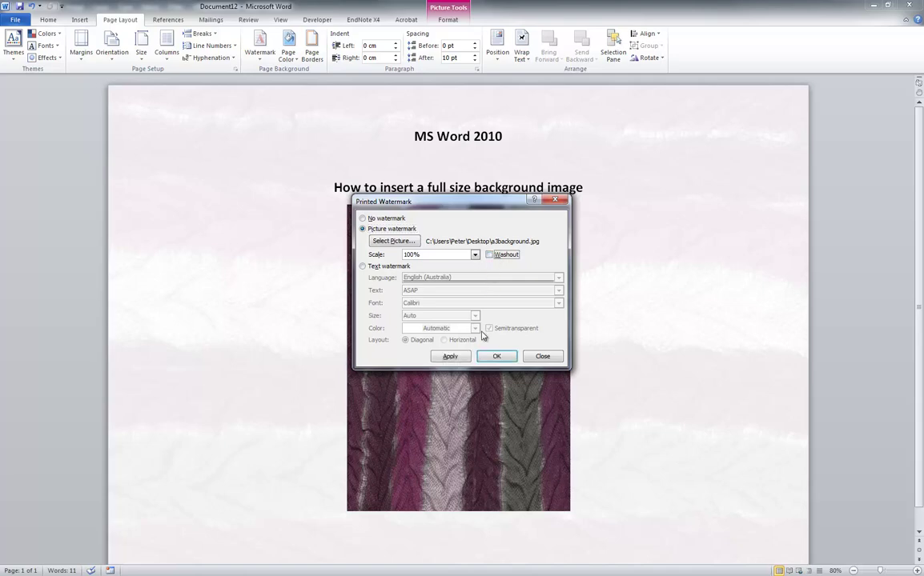
left_click(460, 359)
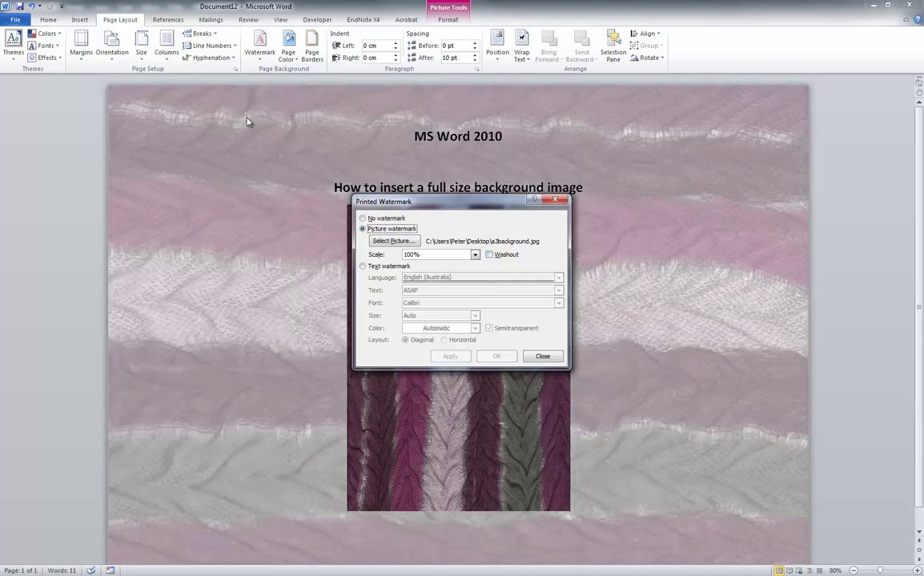
left_click(543, 356)
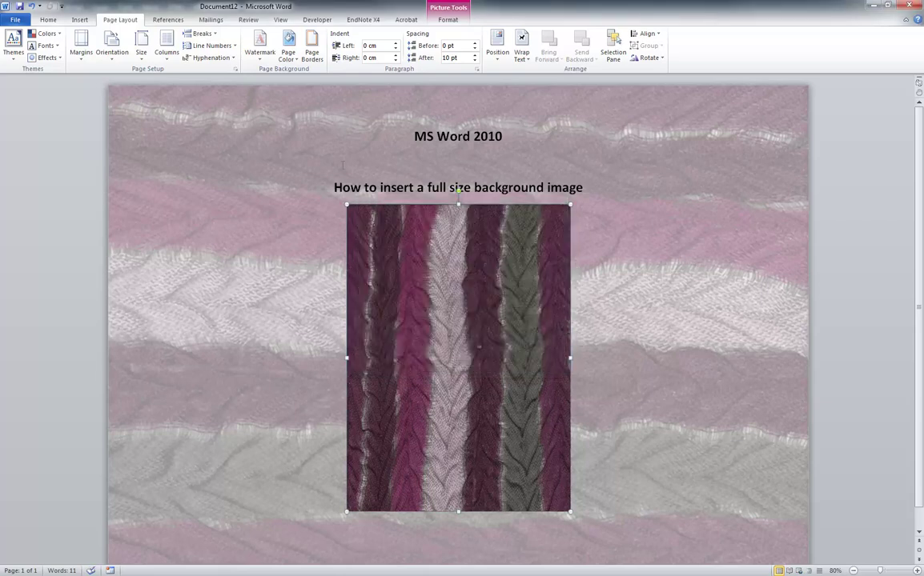
left_click(462, 163)
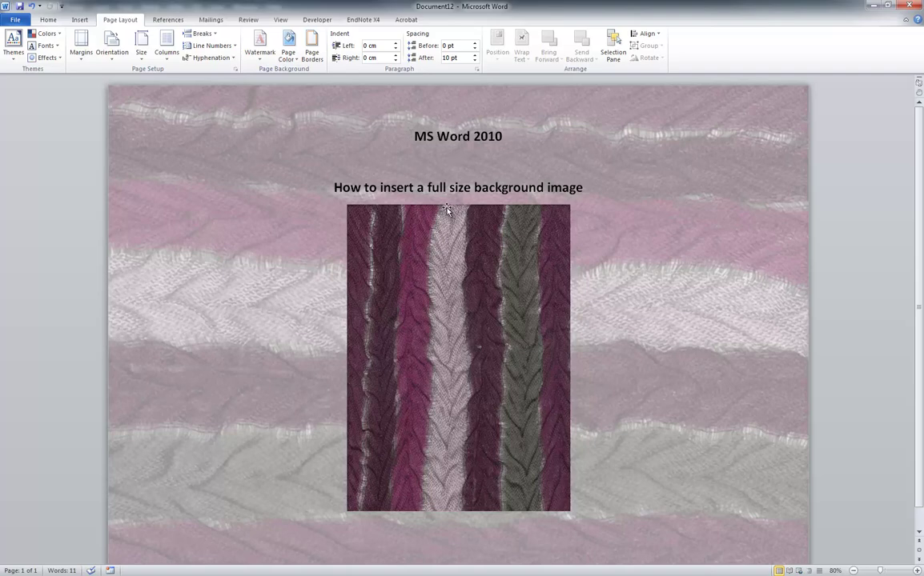
Step: Check the full-page background in the print preview and return to the document
left_click(48, 20)
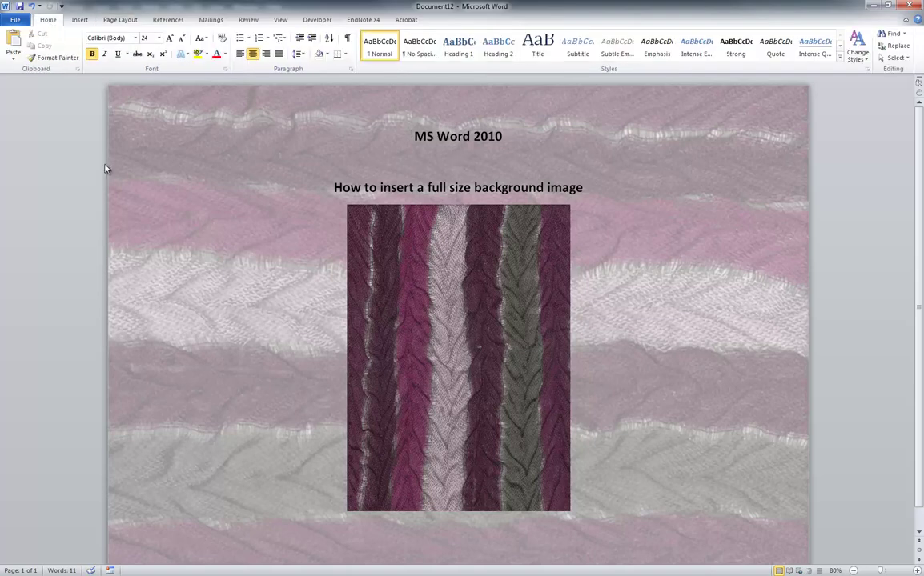
left_click(17, 20)
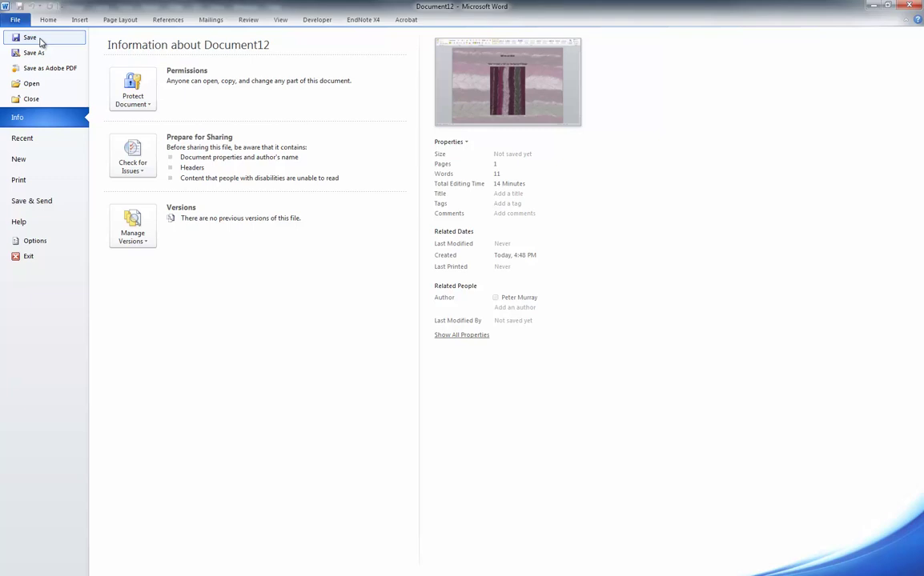
left_click(86, 182)
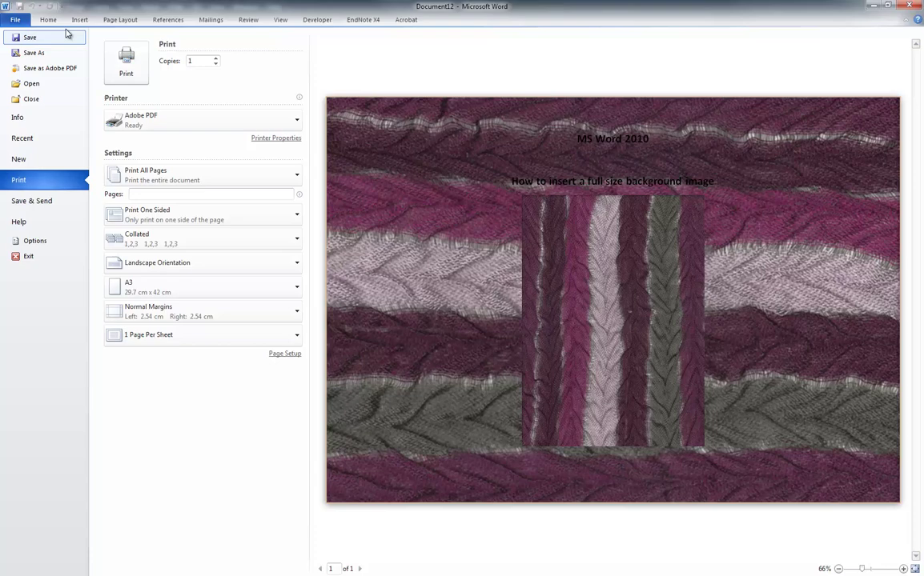
key("Escape")
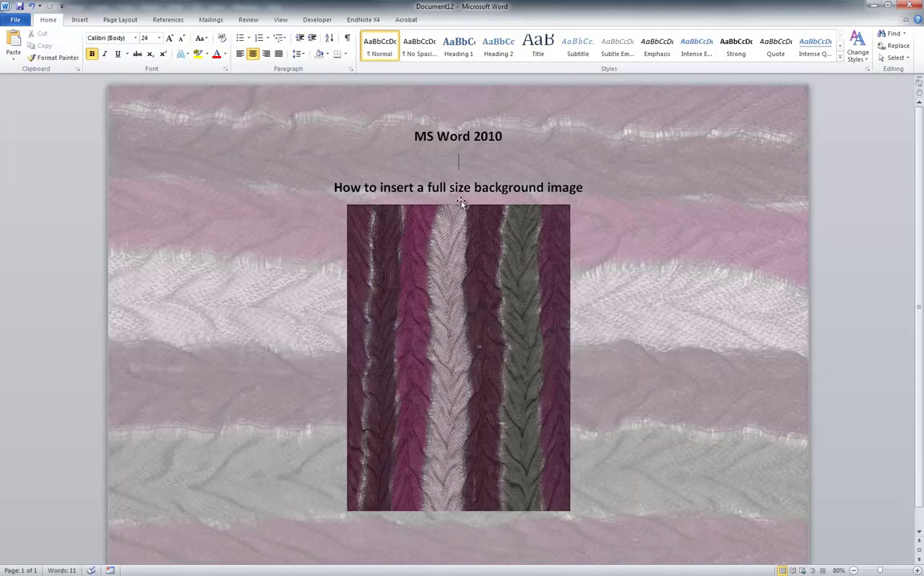